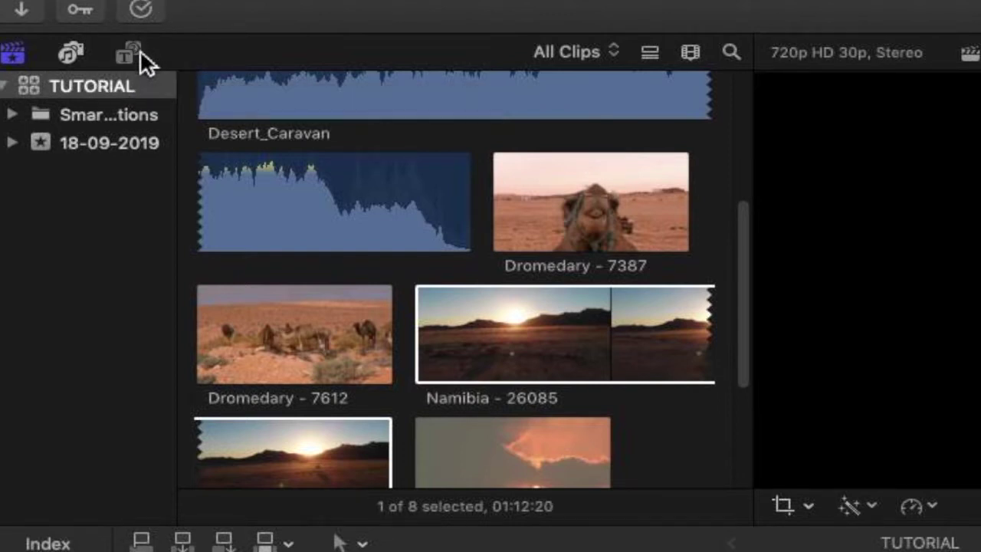
Step: Show the installed Generators in the Titles and Generators browser and scroll down to Clouds
{"action": "left_click", "coordinate": [140, 54]}
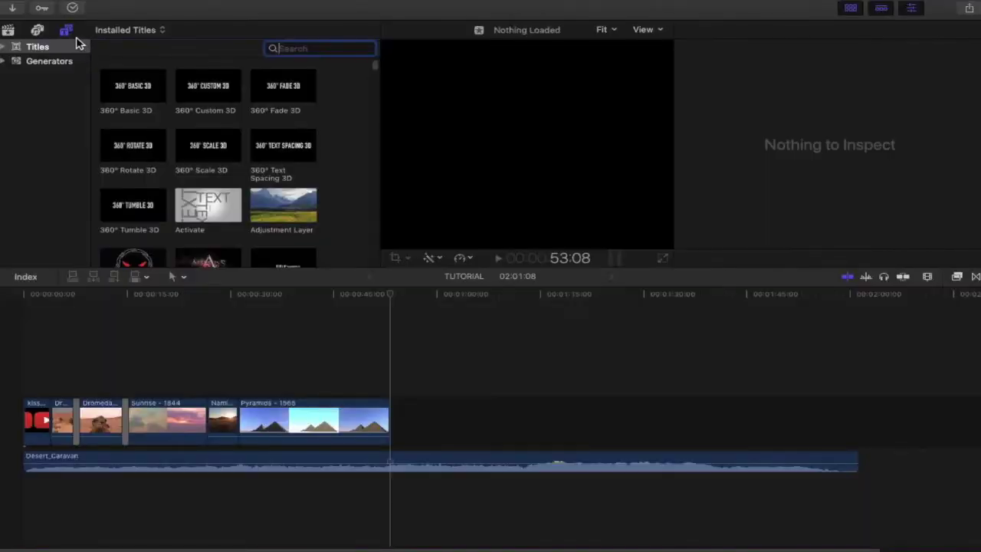
{"action": "left_click", "coordinate": [44, 68]}
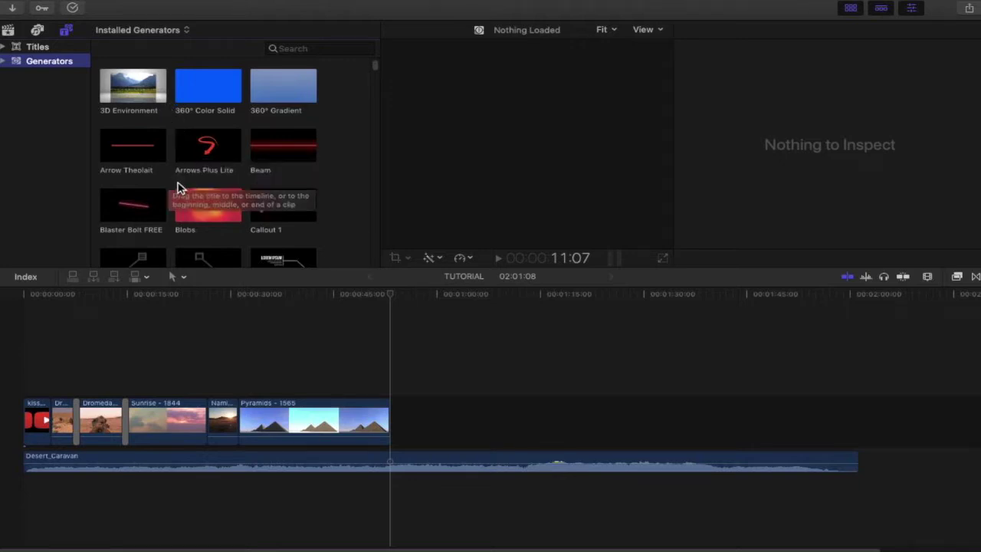
{"action": "scroll", "coordinate": [172, 176], "scroll_direction": "down", "scroll_amount": 10}
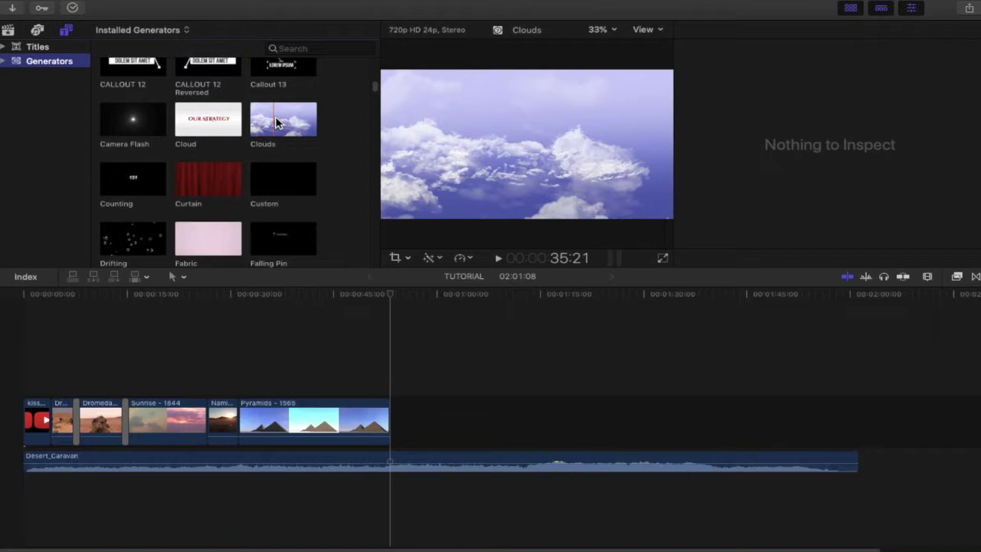
Step: Drop the Clouds generator onto the timeline after the Pyramids clip and scroll right to it
{"action": "left_click_drag", "start_coordinate": [277, 123], "coordinate": [408, 404]}
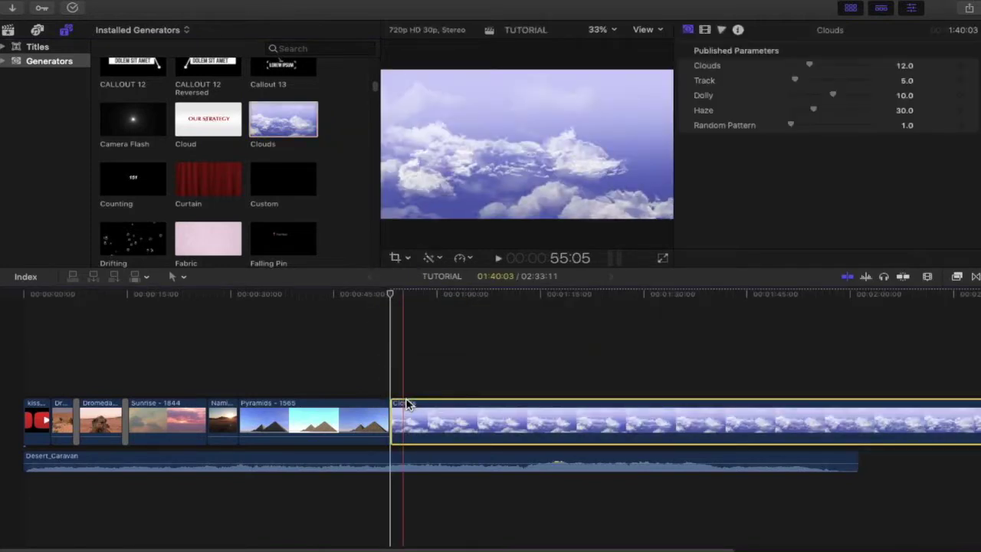
{"action": "scroll", "coordinate": [411, 402], "scroll_direction": "right", "scroll_amount": 5}
{"action": "scroll", "coordinate": [416, 401], "scroll_direction": "right", "scroll_amount": 5}
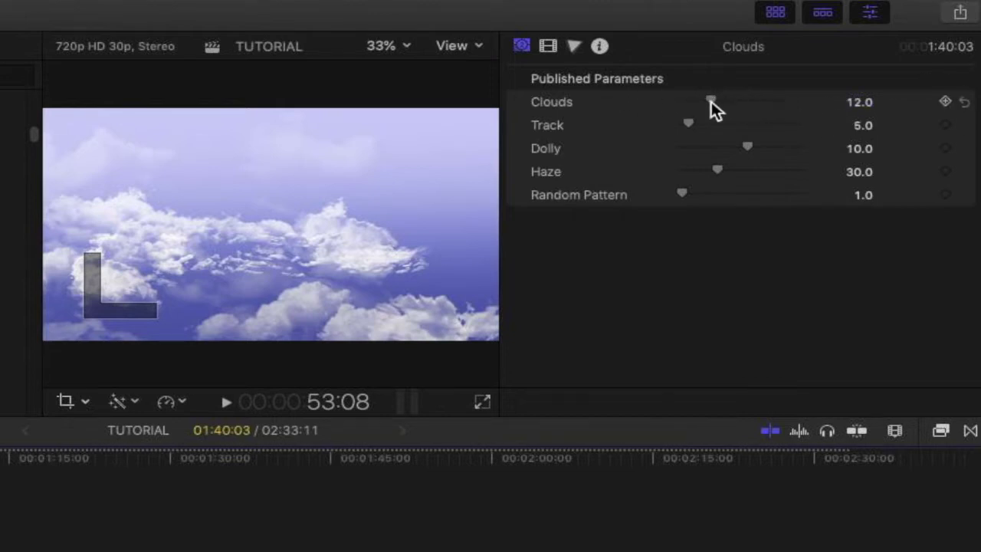
Step: Set Clouds 22.69, Track 87.52, Dolly 78.37, Haze 37.46, Random Pattern 3.75, then play it back
{"action": "left_click_drag", "start_coordinate": [711, 102], "coordinate": [850, 125]}
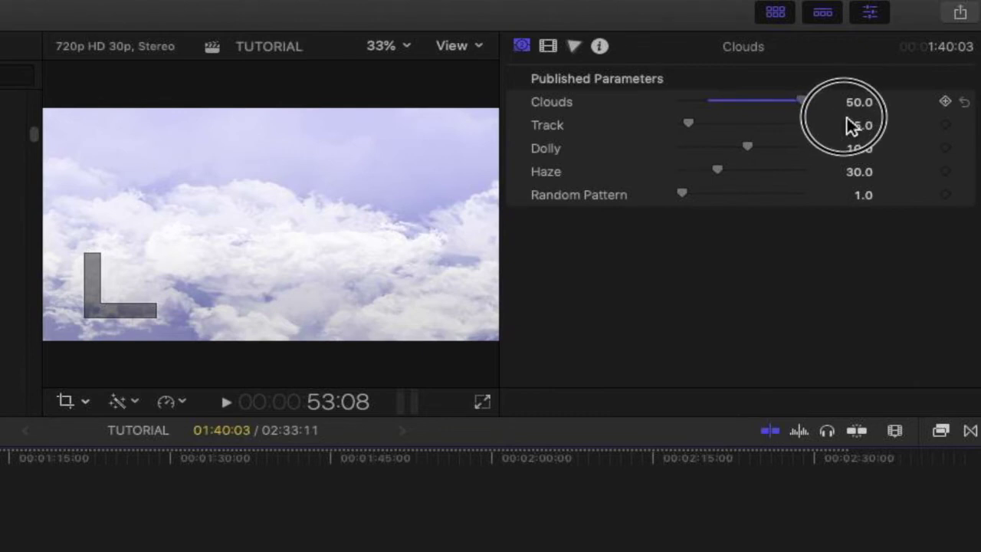
{"action": "left_click_drag", "start_coordinate": [814, 118], "coordinate": [696, 149]}
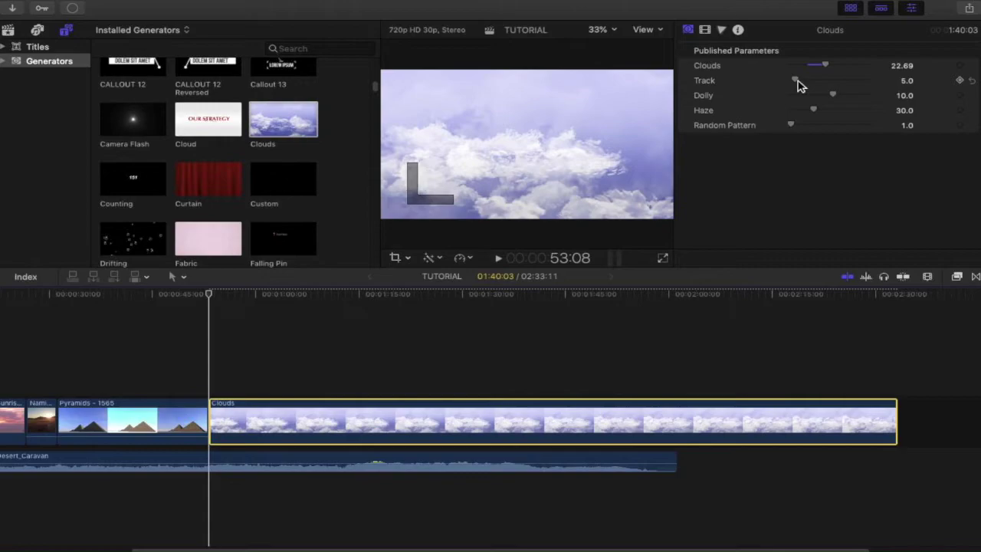
{"action": "left_click_drag", "start_coordinate": [799, 85], "coordinate": [818, 88]}
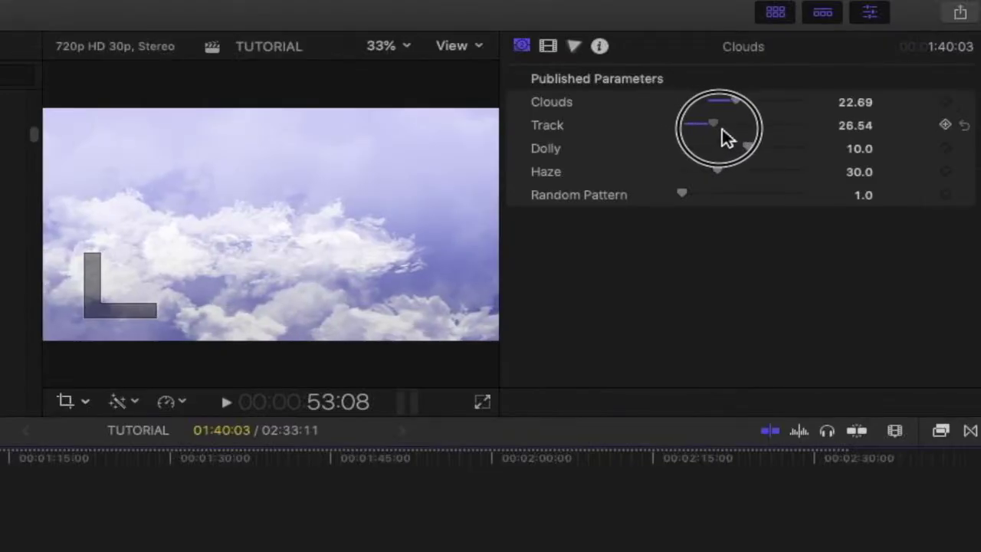
{"action": "left_click_drag", "start_coordinate": [722, 129], "coordinate": [795, 151]}
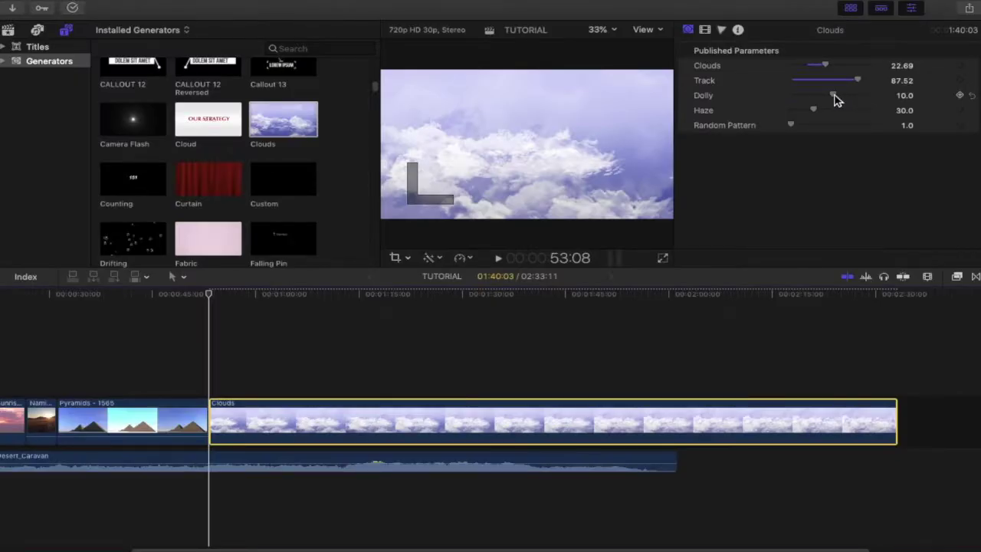
{"action": "left_click_drag", "start_coordinate": [834, 95], "coordinate": [828, 126]}
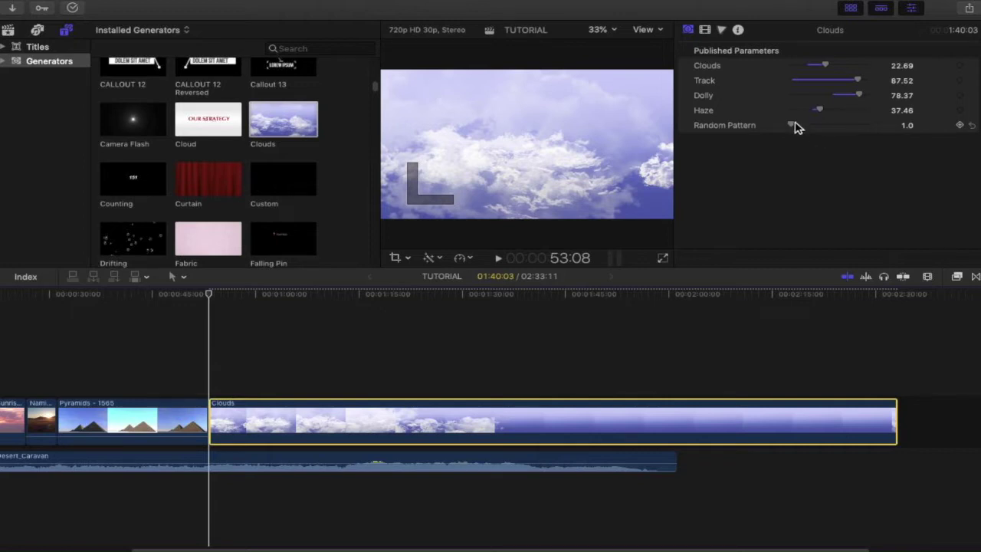
{"action": "left_click_drag", "start_coordinate": [797, 127], "coordinate": [820, 128]}
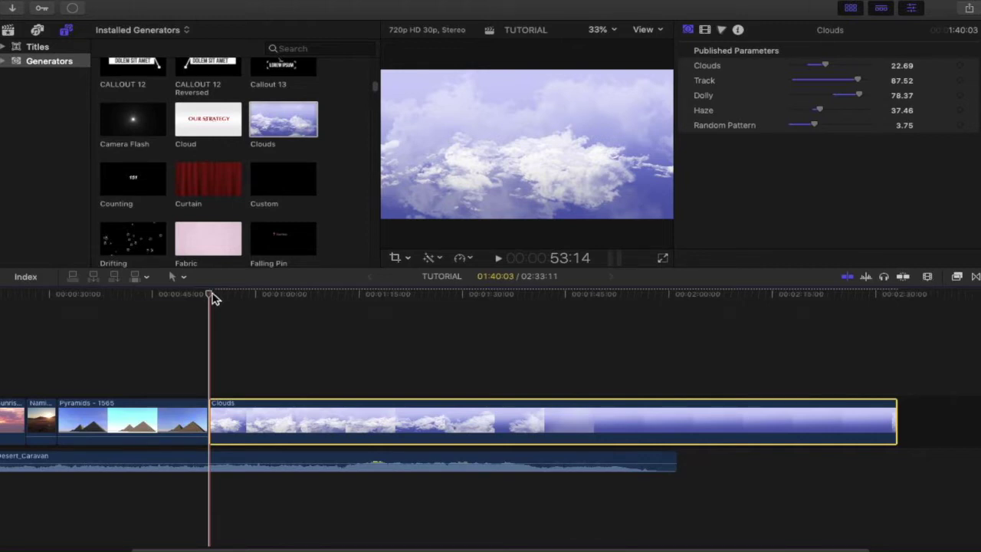
{"action": "key", "text": "space"}
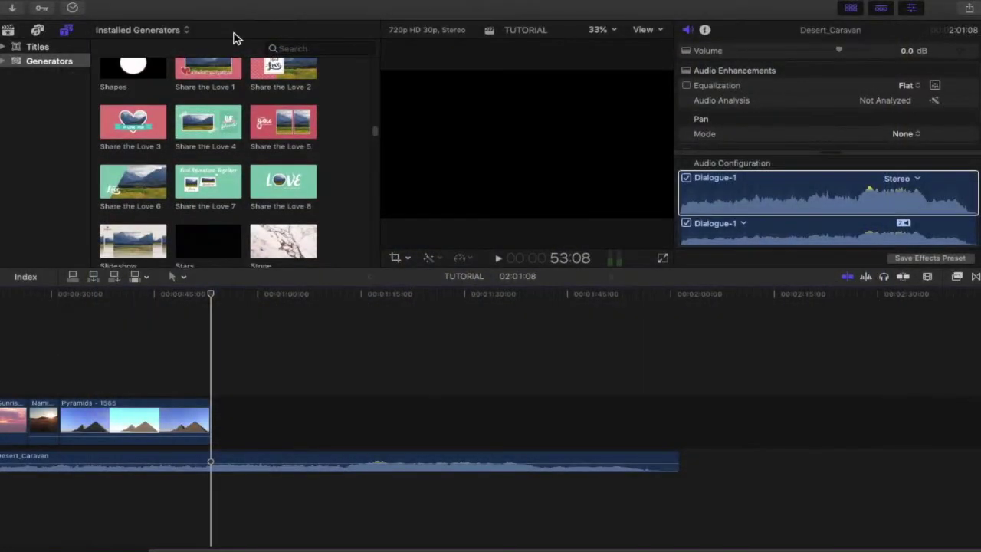
Step: Scroll the Generators list down to the News category and preview the Intersect generator
{"action": "left_click", "coordinate": [206, 173]}
{"action": "scroll", "coordinate": [206, 168], "scroll_direction": "down", "scroll_amount": 15}
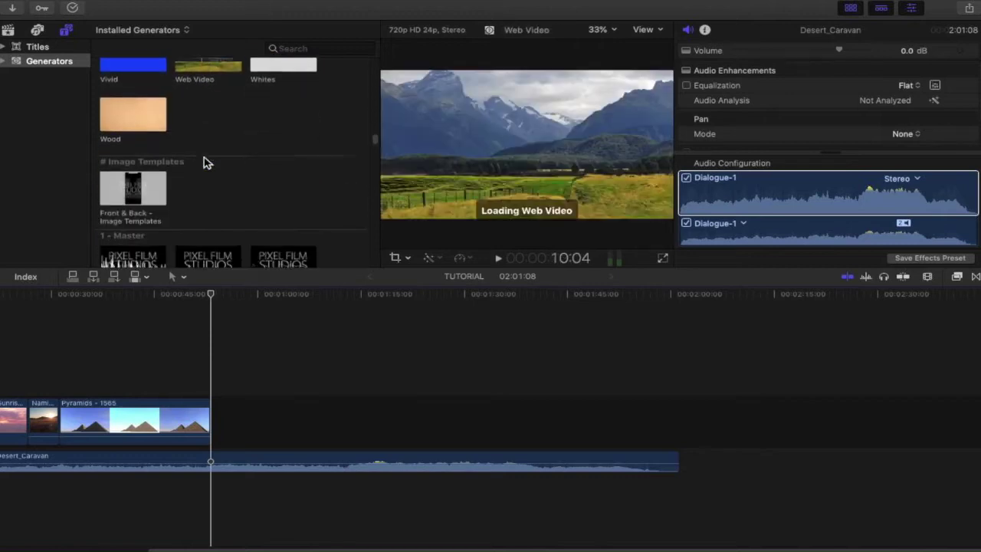
{"action": "scroll", "coordinate": [206, 162], "scroll_direction": "down", "scroll_amount": 15}
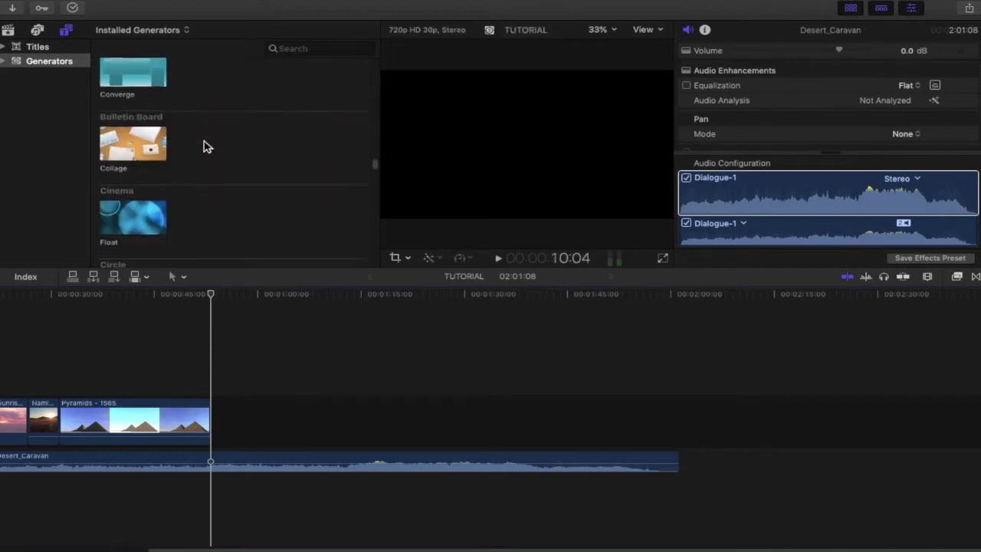
{"action": "scroll", "coordinate": [205, 130], "scroll_direction": "down", "scroll_amount": 10}
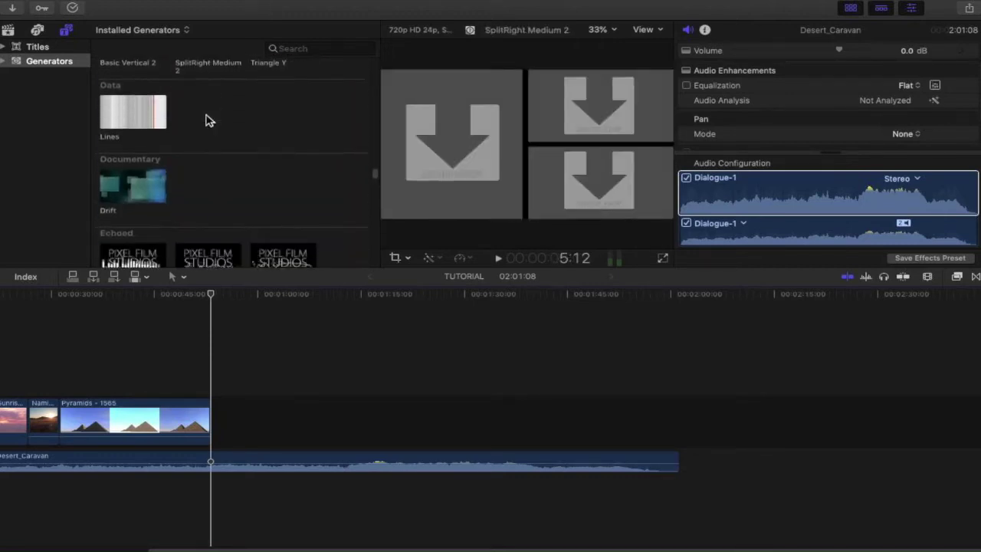
{"action": "scroll", "coordinate": [207, 119], "scroll_direction": "down", "scroll_amount": 10}
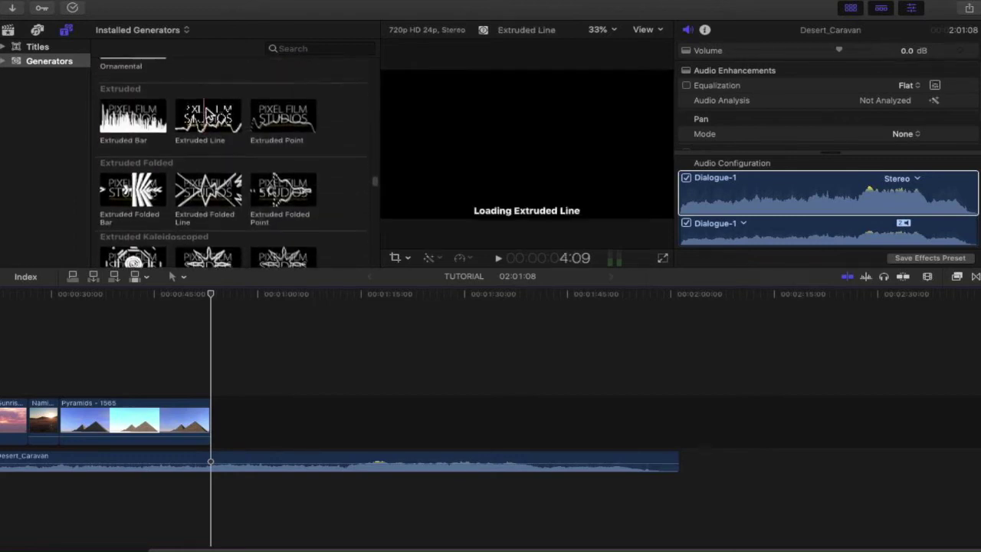
{"action": "scroll", "coordinate": [212, 88], "scroll_direction": "down", "scroll_amount": 10}
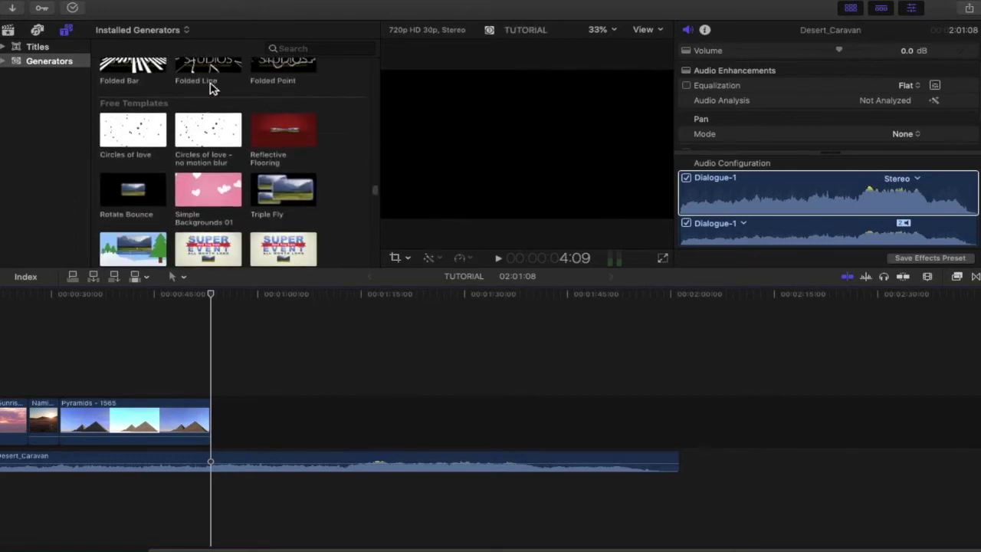
{"action": "scroll", "coordinate": [212, 89], "scroll_direction": "down", "scroll_amount": 8}
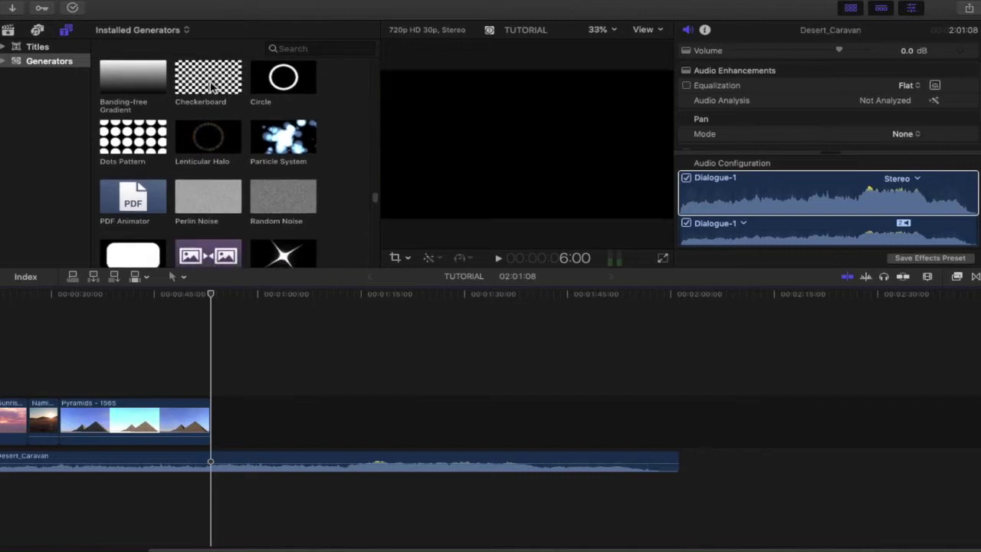
{"action": "scroll", "coordinate": [212, 87], "scroll_direction": "down", "scroll_amount": 6}
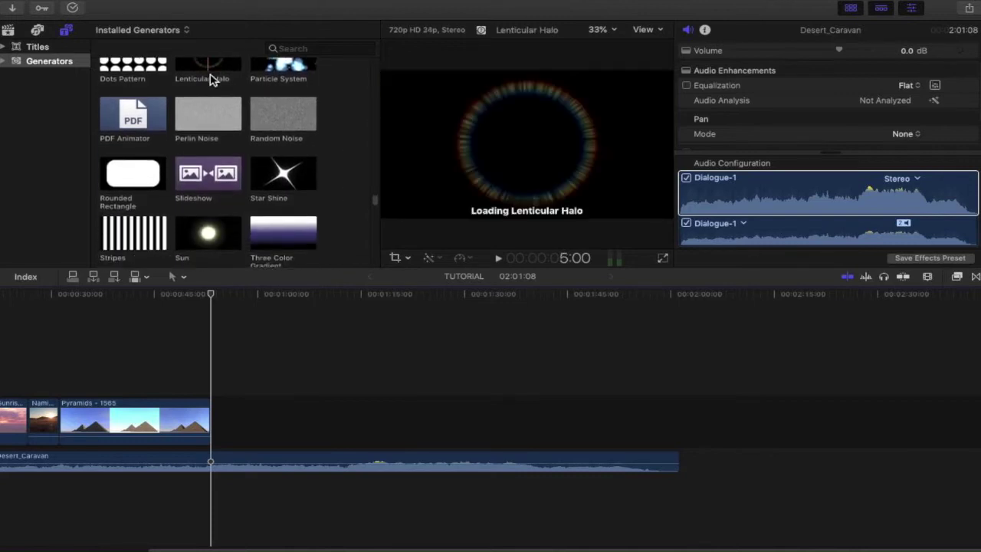
{"action": "scroll", "coordinate": [210, 71], "scroll_direction": "down", "scroll_amount": 10}
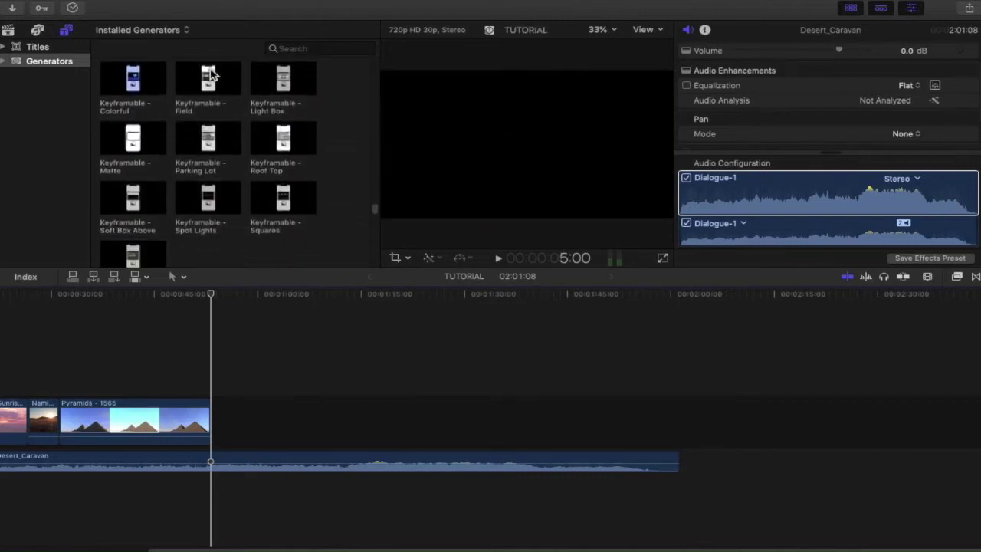
{"action": "scroll", "coordinate": [212, 69], "scroll_direction": "down", "scroll_amount": 15}
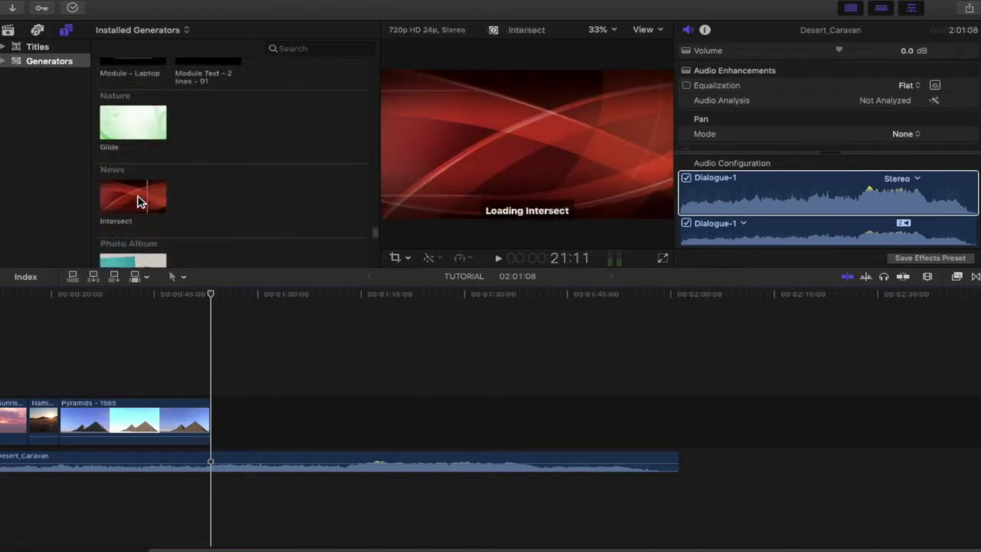
Step: Place Intersect after Pyramids, trim it to 36:10, play it, and turn on Still Image
{"action": "left_click_drag", "start_coordinate": [121, 192], "coordinate": [227, 416]}
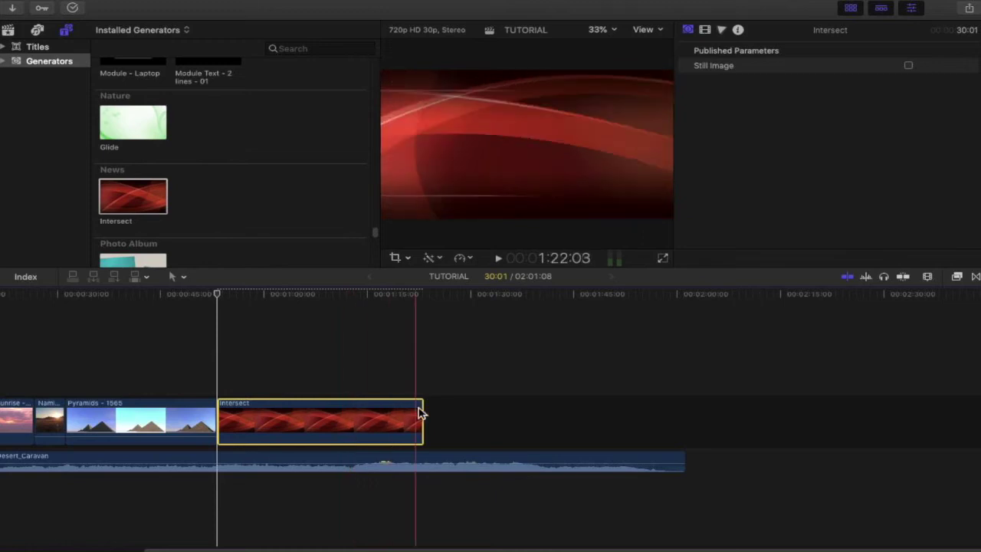
{"action": "left_click_drag", "start_coordinate": [422, 413], "coordinate": [464, 414]}
{"action": "left_click", "coordinate": [366, 426]}
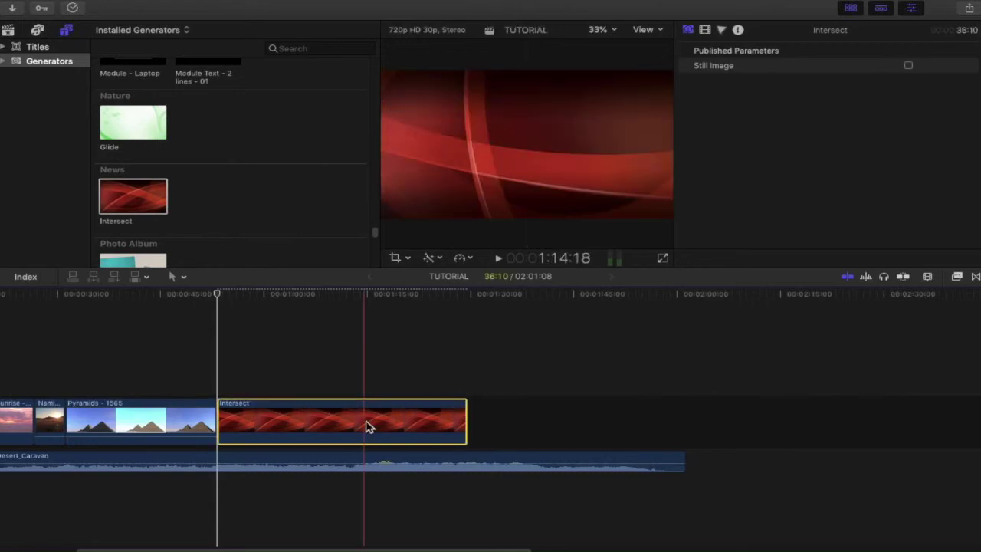
{"action": "key", "text": "l"}
{"action": "key", "text": "l"}
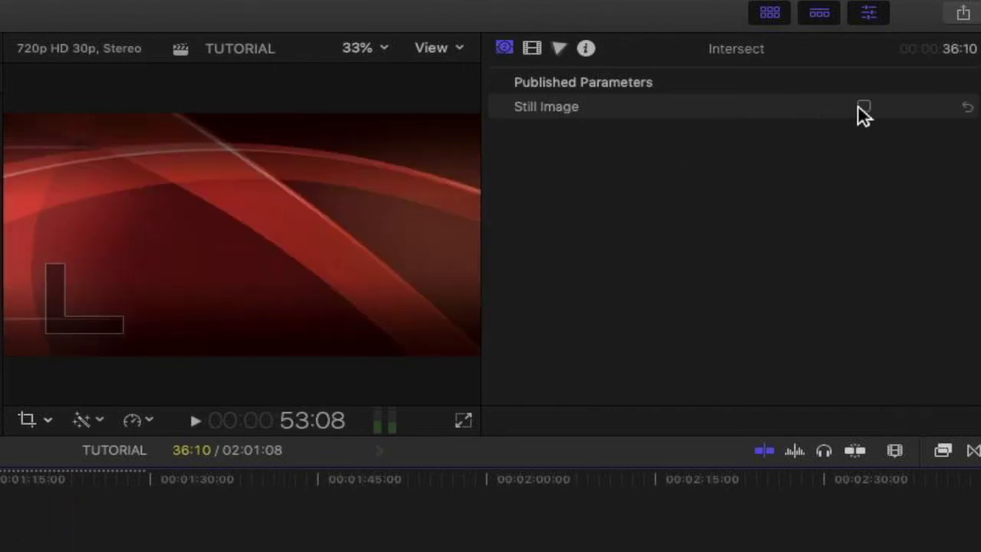
{"action": "left_click", "coordinate": [864, 106]}
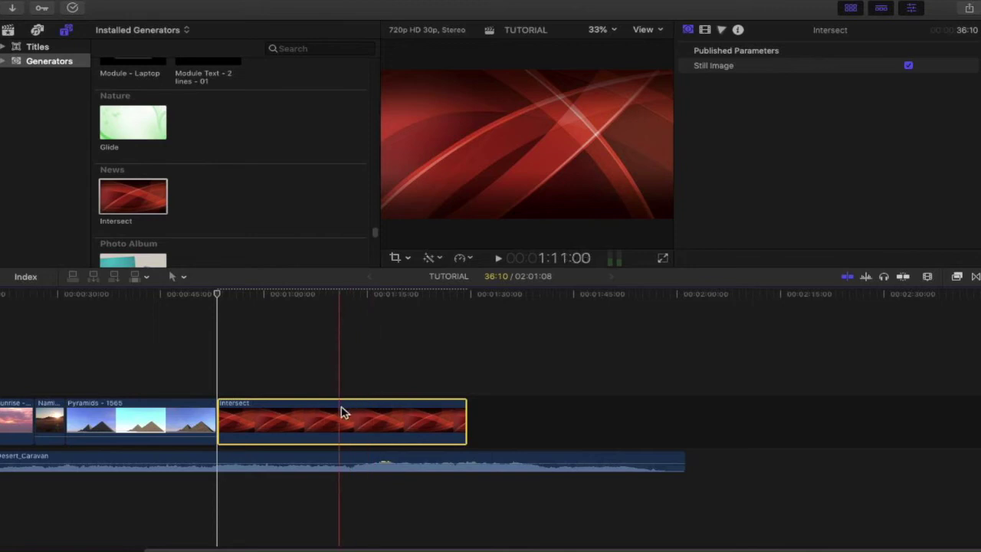
Step: Remove the selected Intersect clip from the timeline and scroll the Generators browser
{"action": "key", "text": "Delete"}
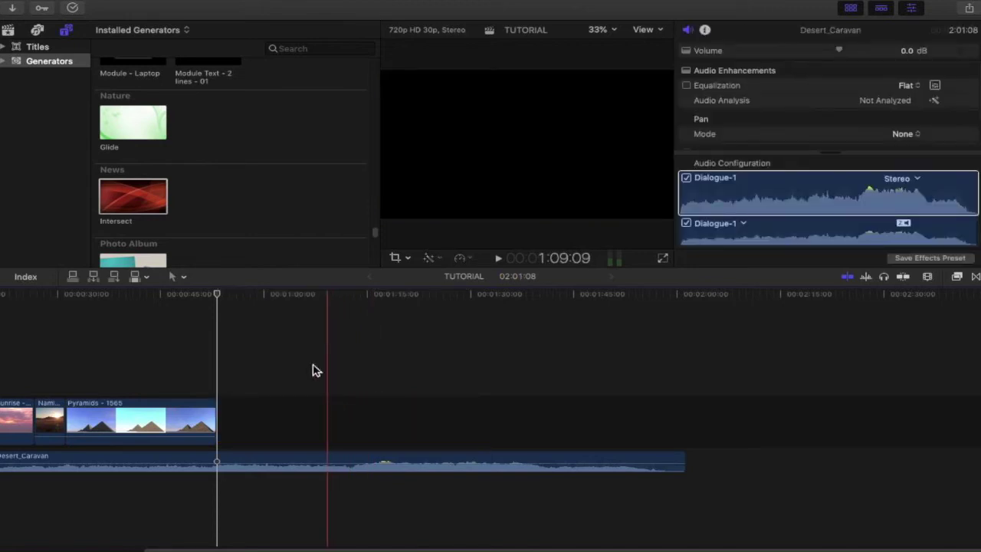
{"action": "scroll", "coordinate": [156, 207], "scroll_direction": "down", "scroll_amount": 10}
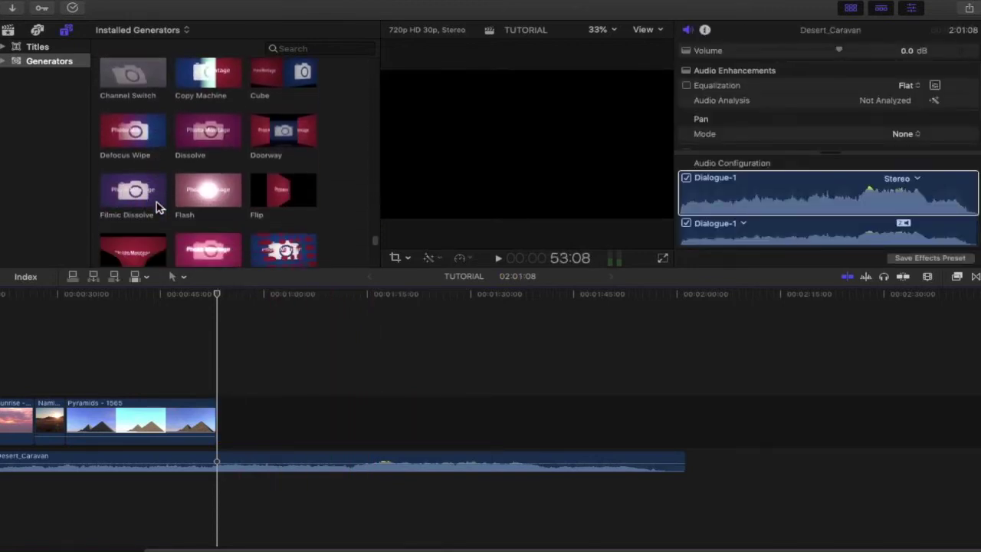